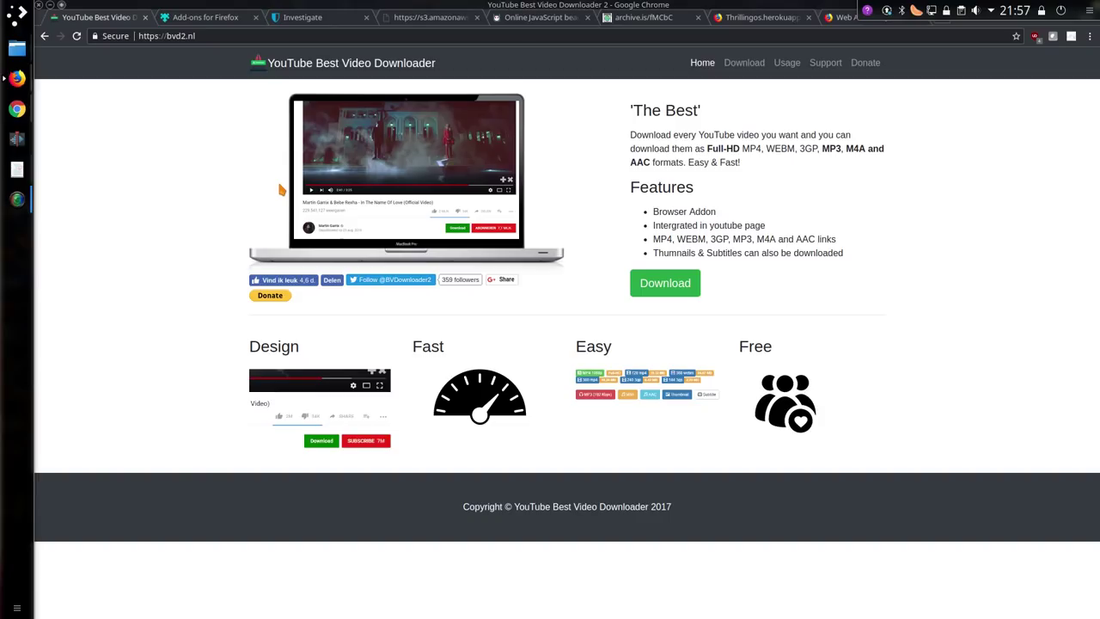
# Step: Switch to the Firefox Add-ons tab showing 'Page not found' for the youtube-download-mp3-mp4-1080p add-on
pyautogui.hotkey('ctrl', 'Tab')
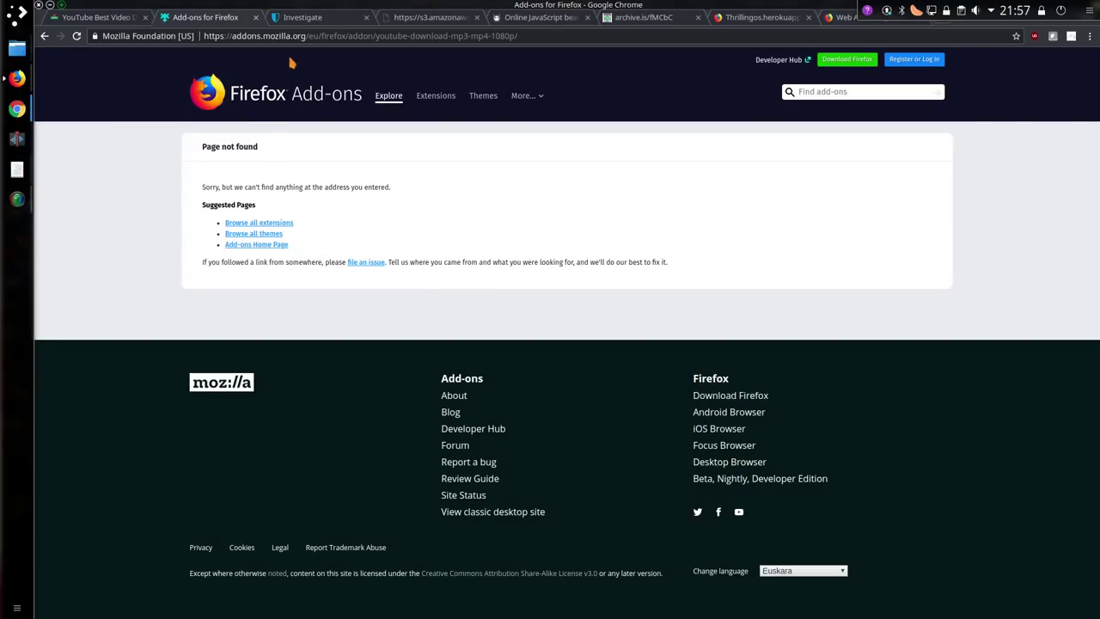
# Step: View the fileserve.xyz report in Cisco Umbrella Investigate, then list the YouTube page's connected domains in uBlock
pyautogui.click(305, 18)
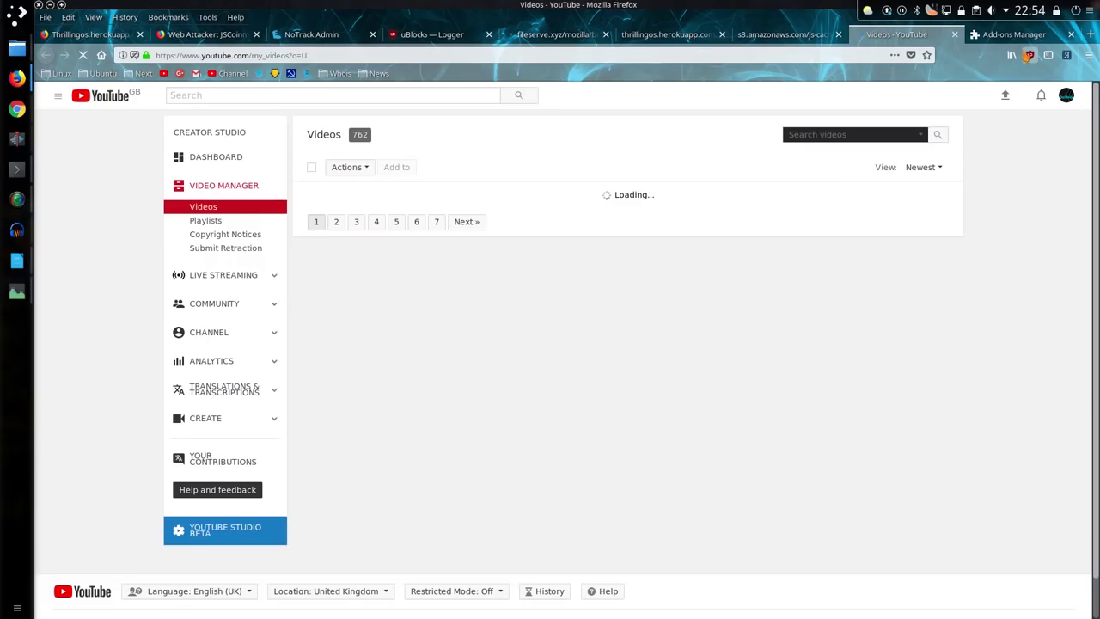
pyautogui.click(1030, 55)
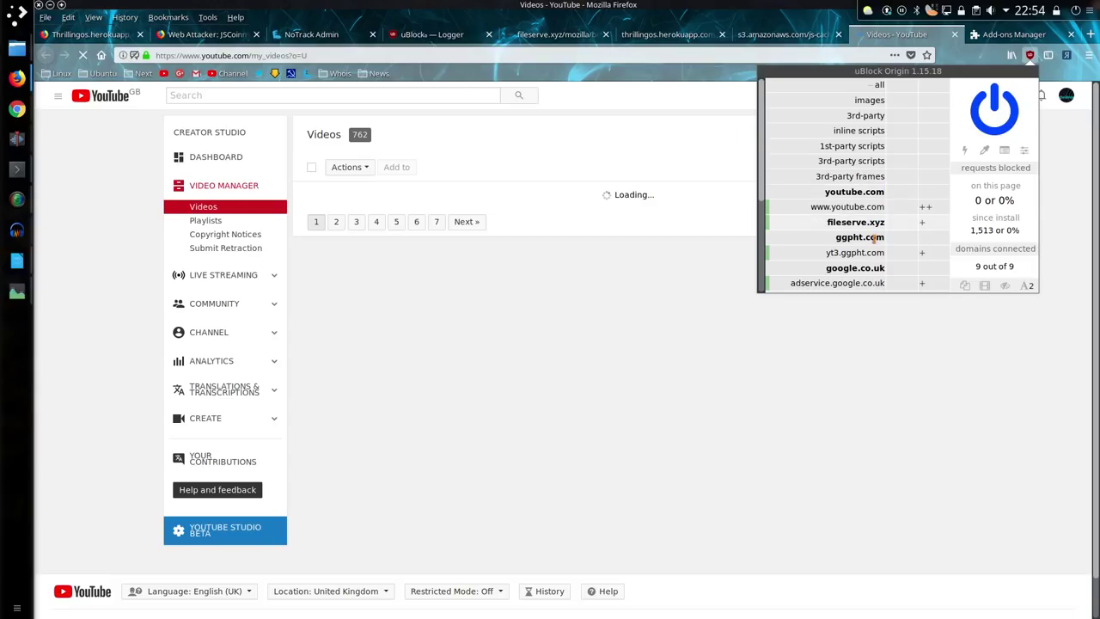
# Step: Scroll uBlock's domain list to find fileserve.xyz and thrillingos.herokuapp.com, close it, and switch to NoTrack Admin
pyautogui.scroll(-1, 875, 240)
pyautogui.scroll(-3, 875, 239)
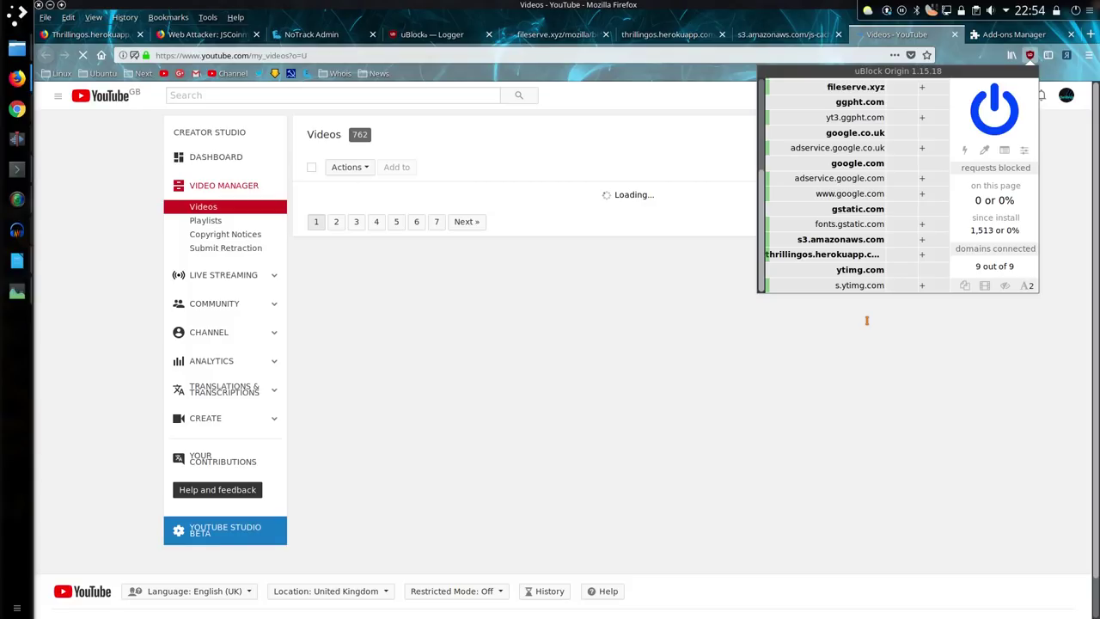
pyautogui.click(802, 307)
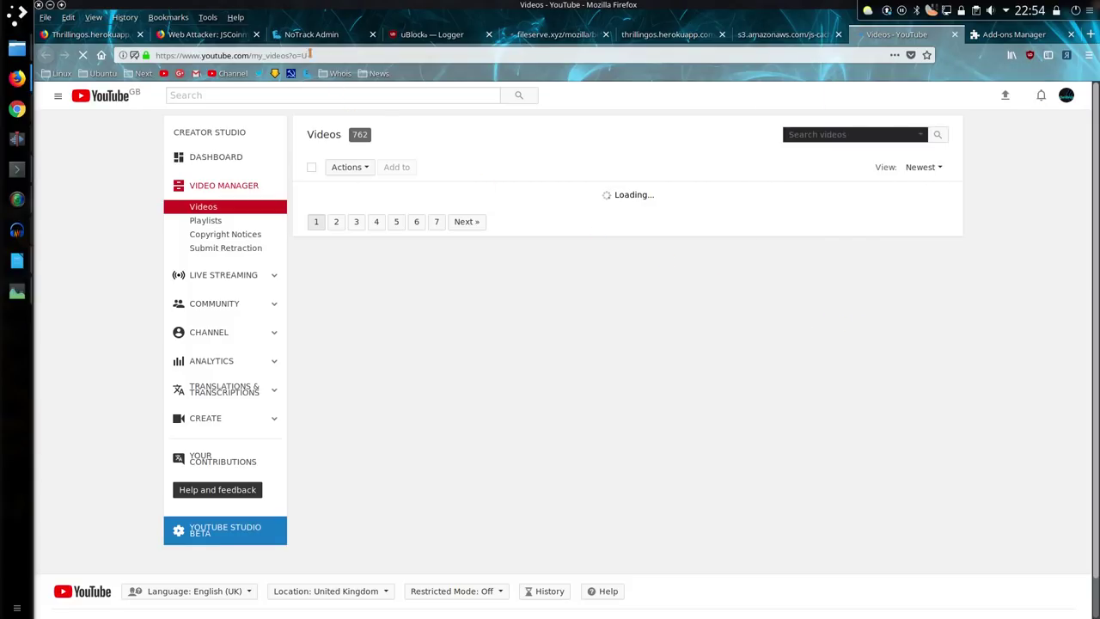
pyautogui.hotkey('alt', '3')
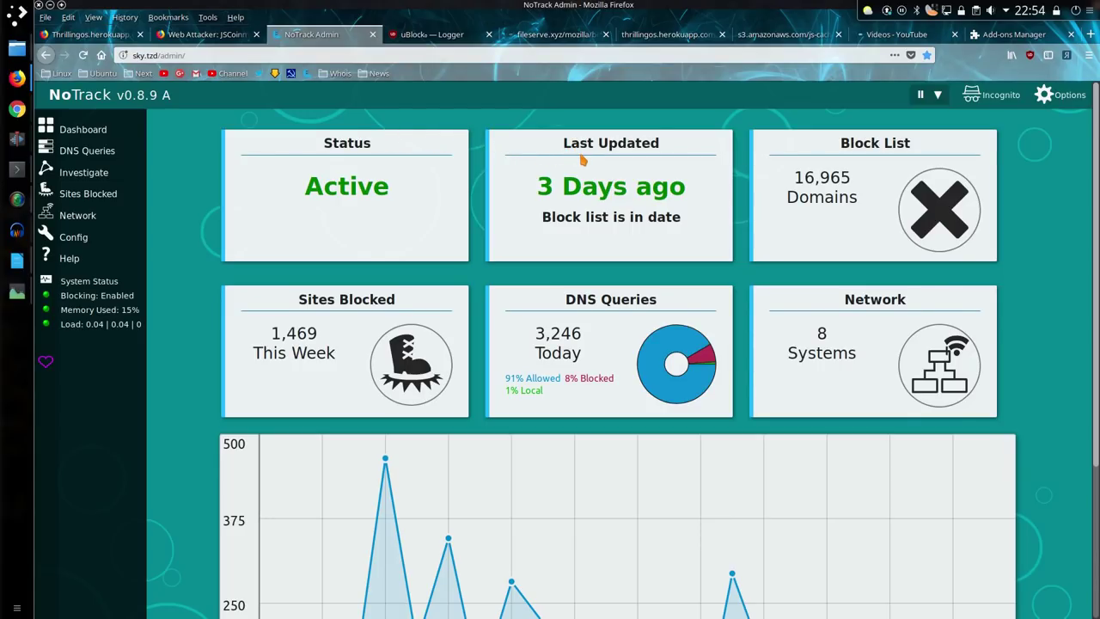
# Step: List NoTrack Admin's connected domains in uBlock Origin, then switch to the uBlock request logger
pyautogui.click(1030, 55)
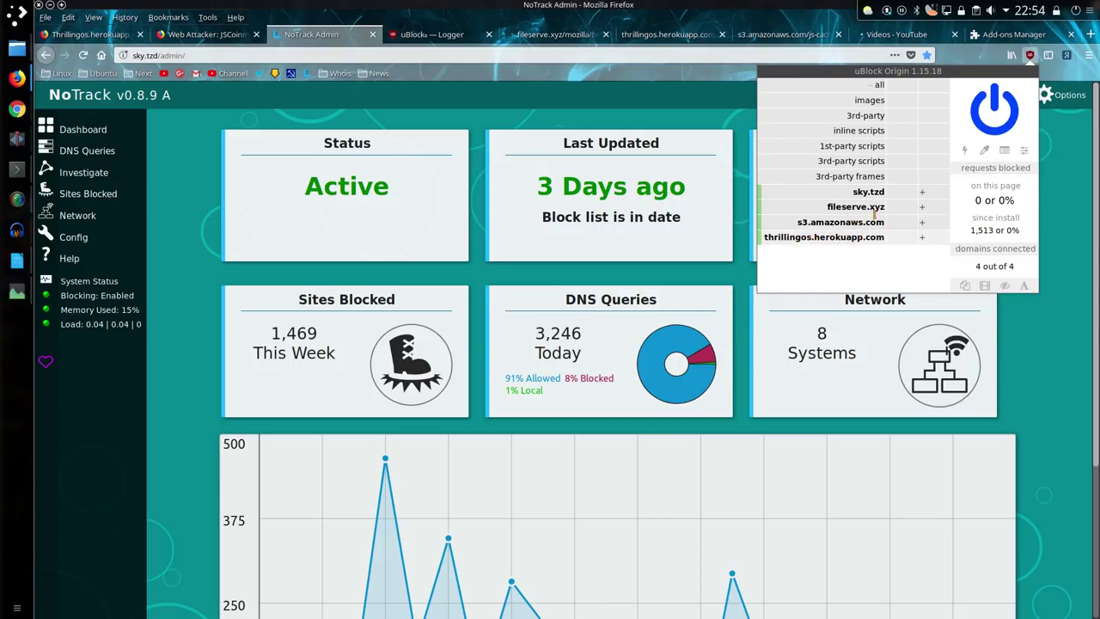
pyautogui.click(429, 35)
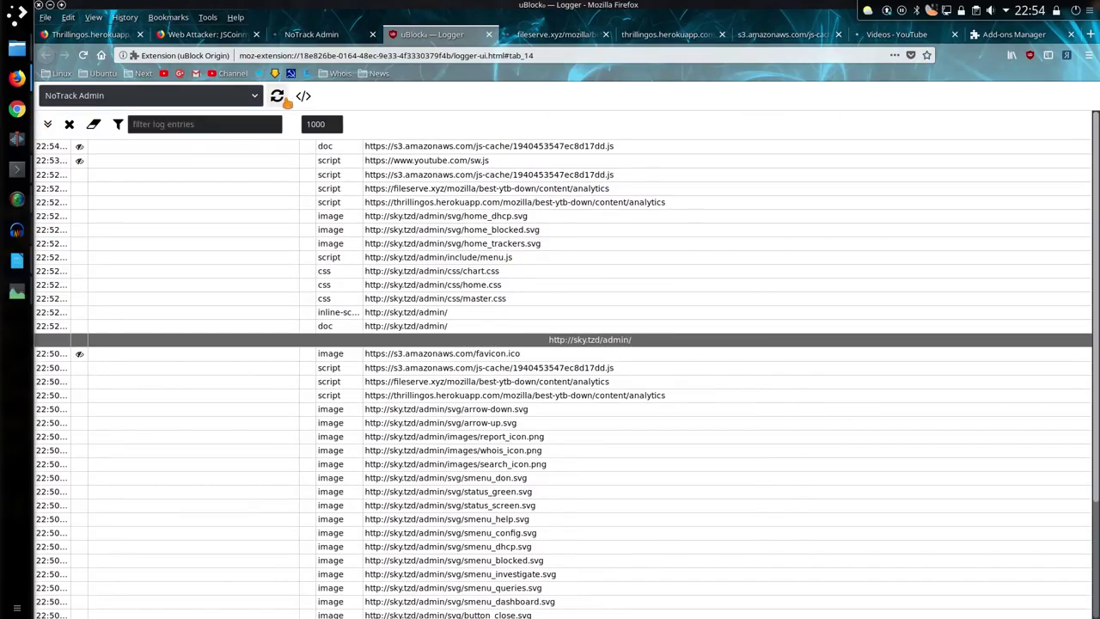
# Step: Reload NoTrack Admin's log and scroll through its fileserve.xyz and thrillingos analytics requests
pyautogui.click(279, 98)
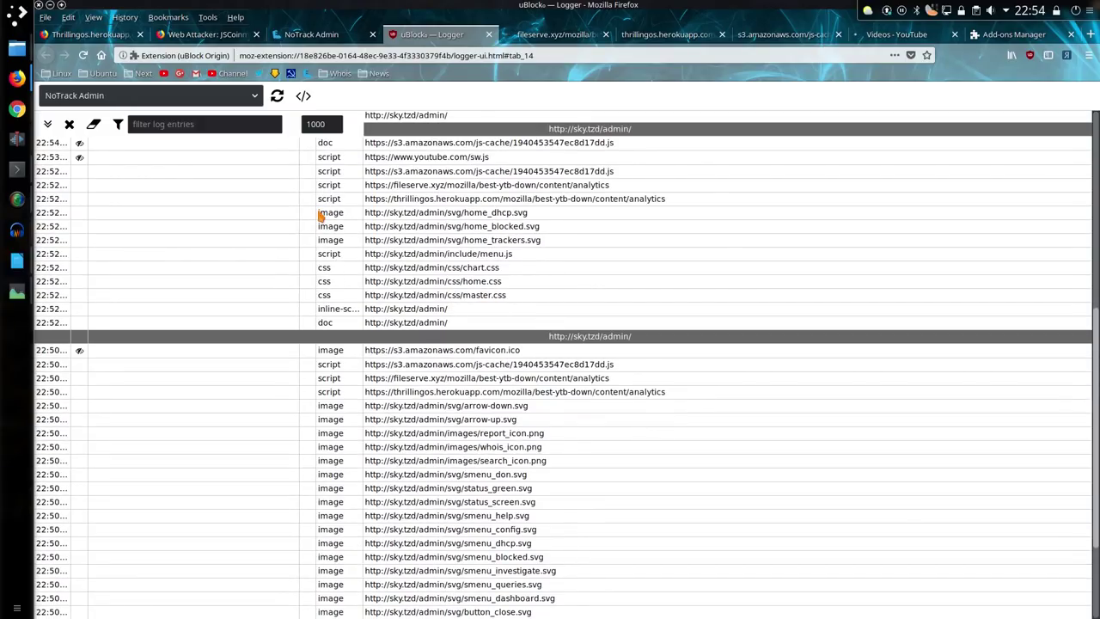
pyautogui.scroll(-3, 320, 215)
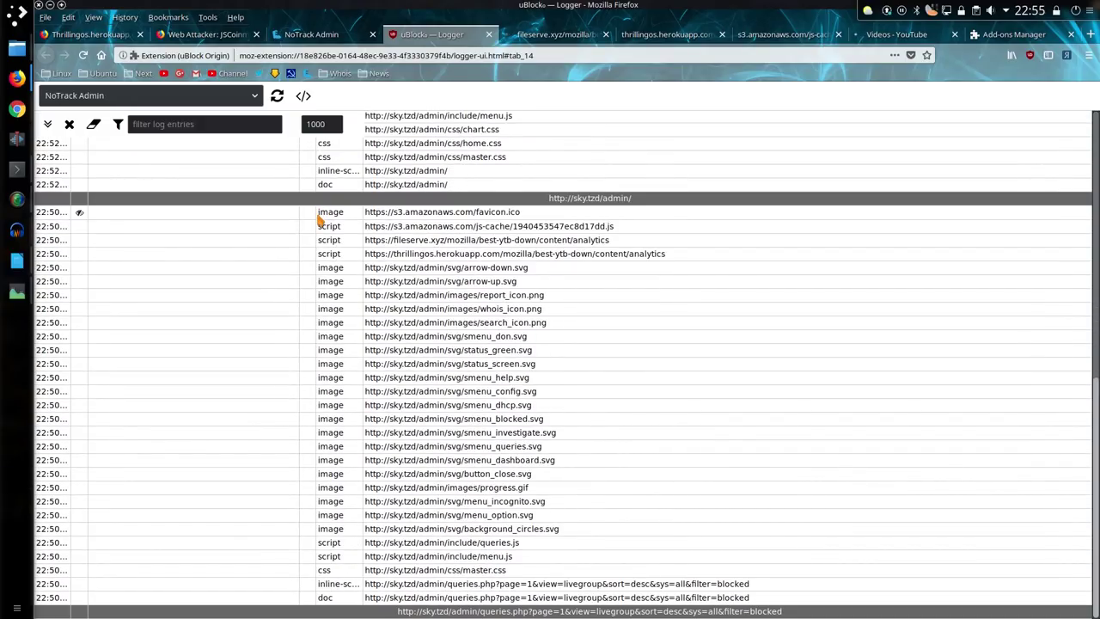
pyautogui.scroll(15, 323, 219)
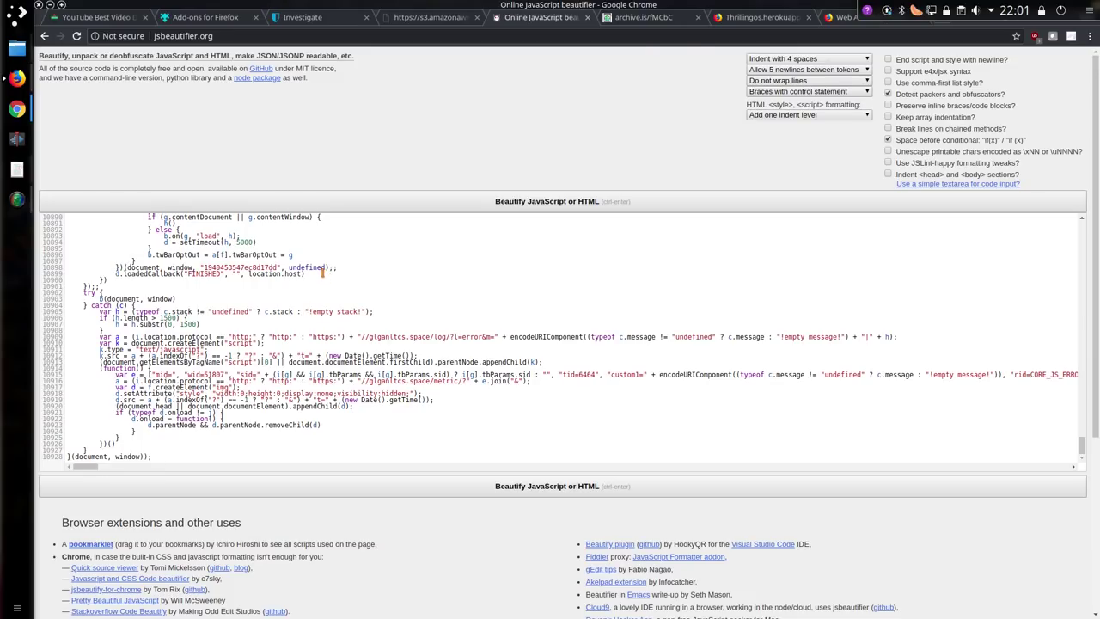
# Step: Switch to the tab holding the cached s3.amazonaws.com script
pyautogui.click(422, 17)
# Step: Read the Thrillingos thread's solution blaming YouTube Best Video Downloader, then open the JSCoinminer Download 8 thread
pyautogui.click(756, 17)
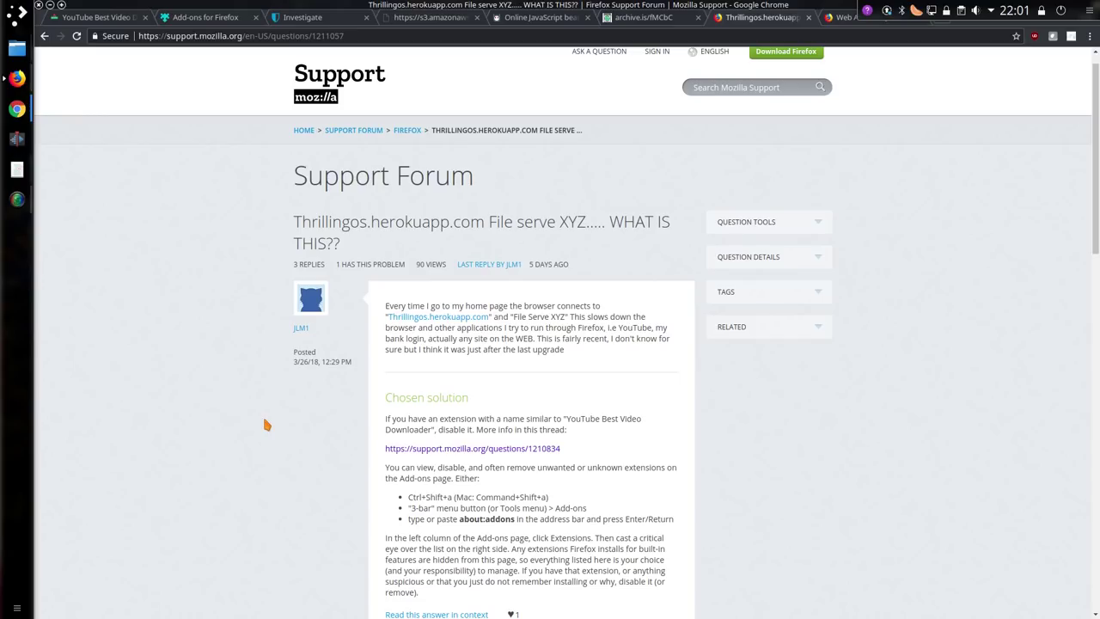
pyautogui.scroll(-2, 266, 424)
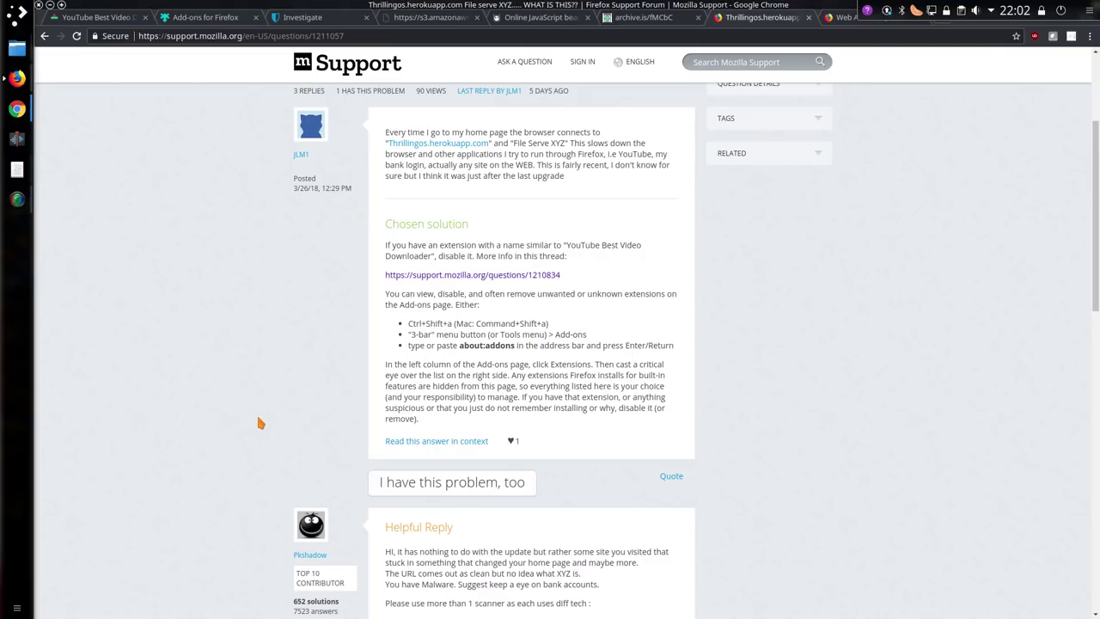
pyautogui.scroll(-4, 260, 423)
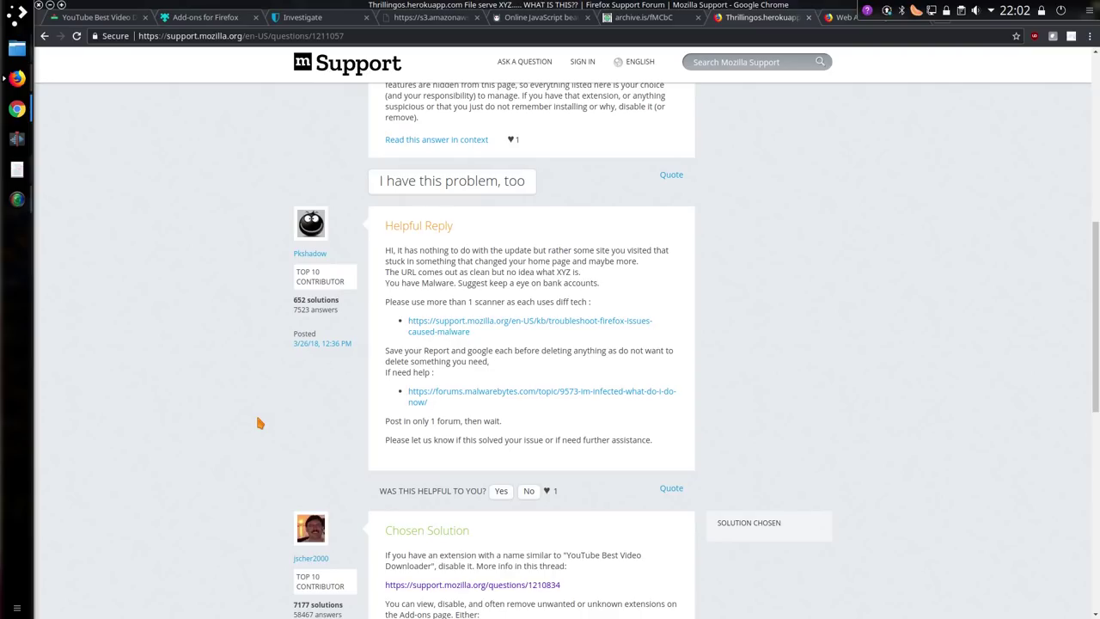
pyautogui.scroll(-7, 257, 422)
pyautogui.click(832, 25)
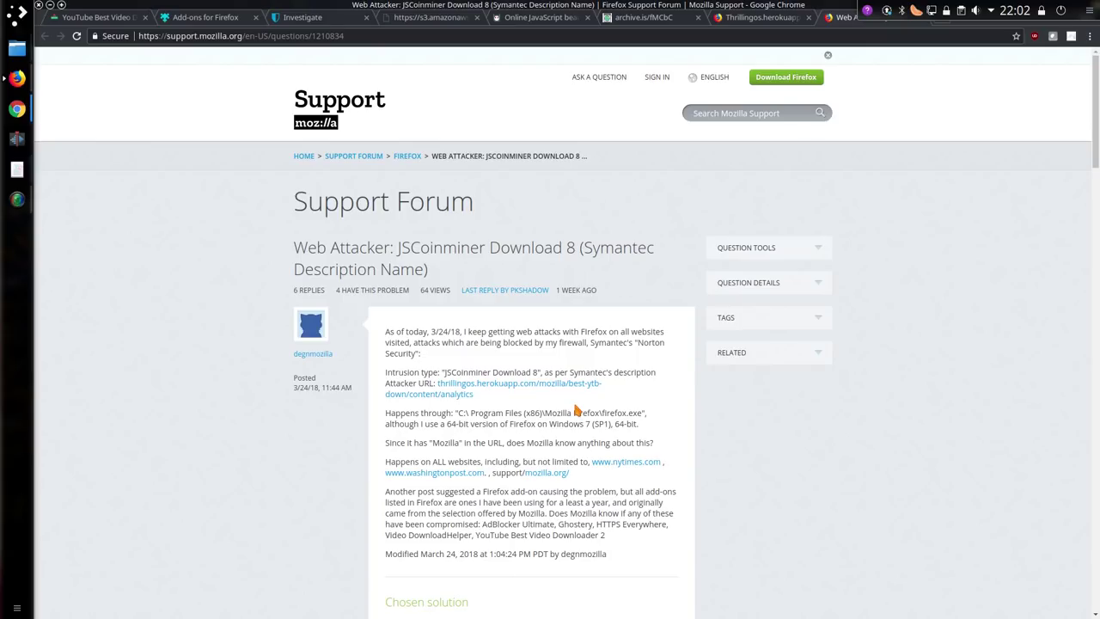
# Step: Read the JSCoinminer thread's replies, then remove YouTube Best Video Downloader 2 from Firefox
pyautogui.scroll(-3, 577, 411)
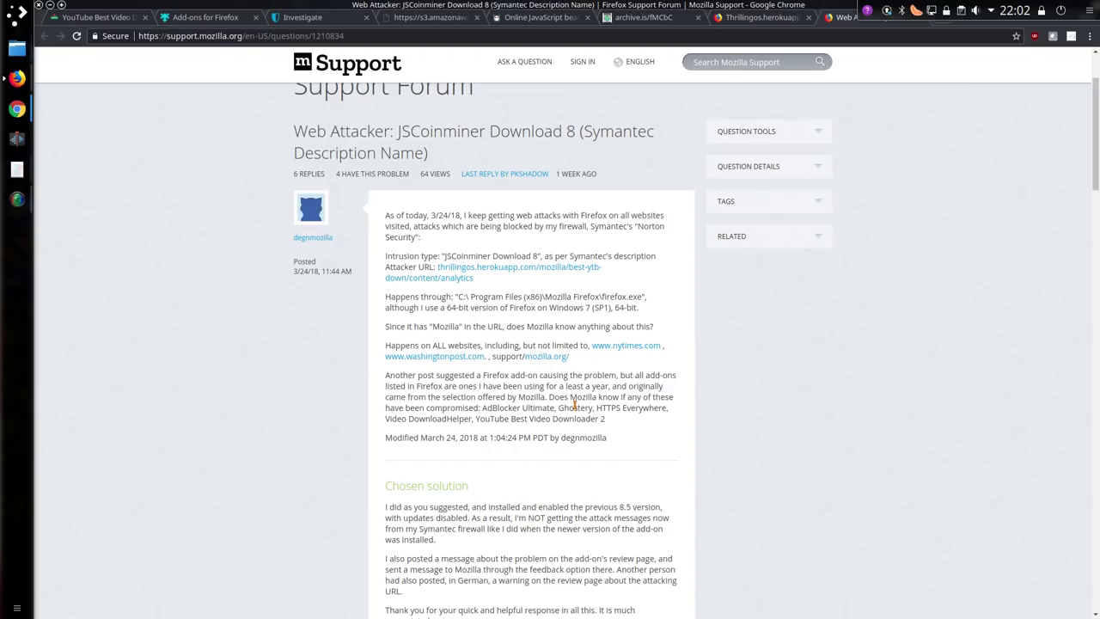
pyautogui.scroll(-10, 574, 404)
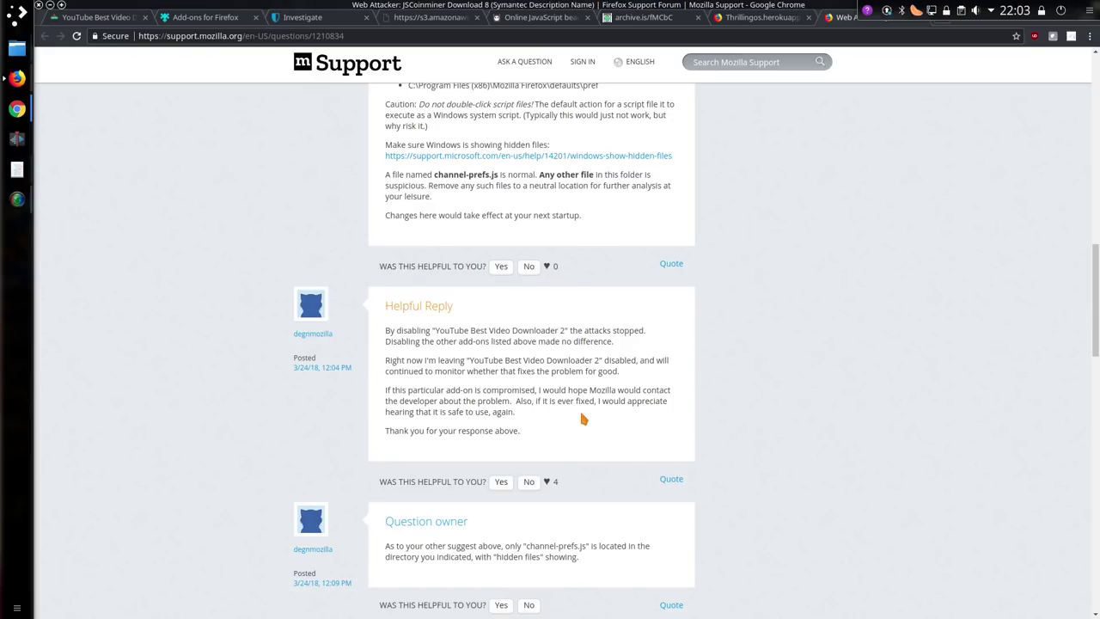
pyautogui.scroll(-3, 579, 408)
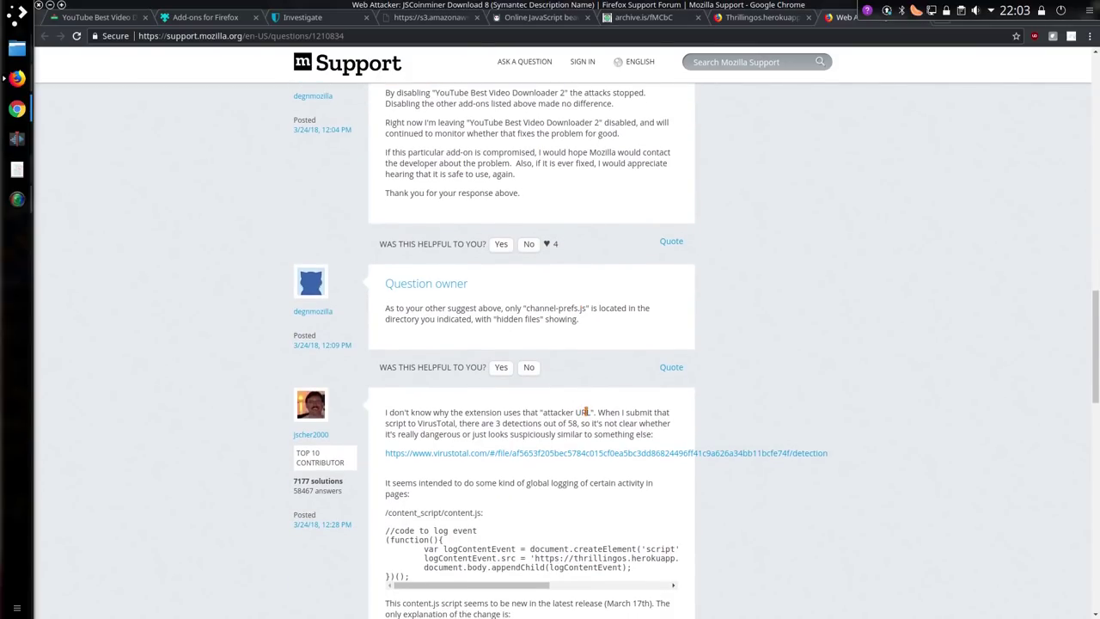
pyautogui.scroll(-2, 585, 412)
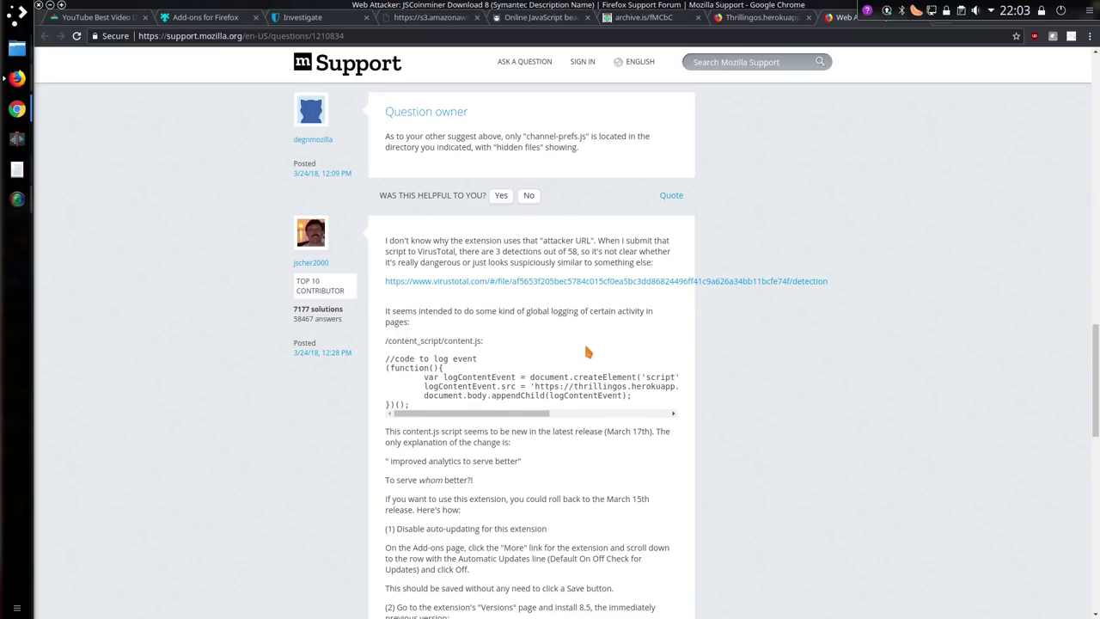
pyautogui.scroll(-1, 584, 341)
pyautogui.moveTo(526, 356)
pyautogui.mouseDown()
pyautogui.moveTo(647, 355)
pyautogui.moveTo(510, 353)
pyautogui.mouseUp()
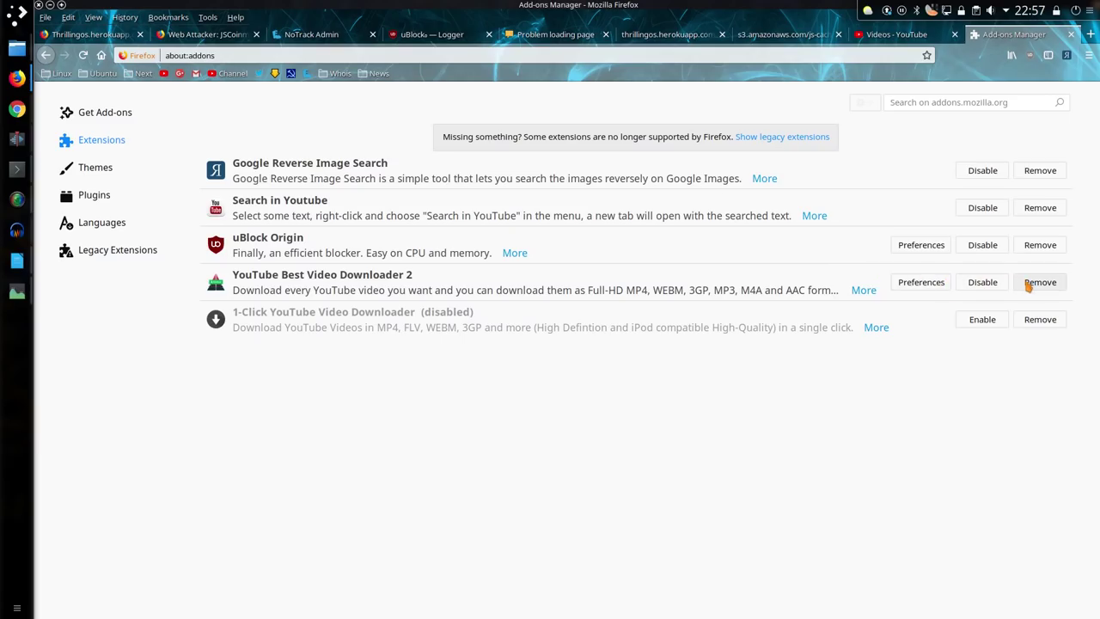
pyautogui.click(1035, 285)
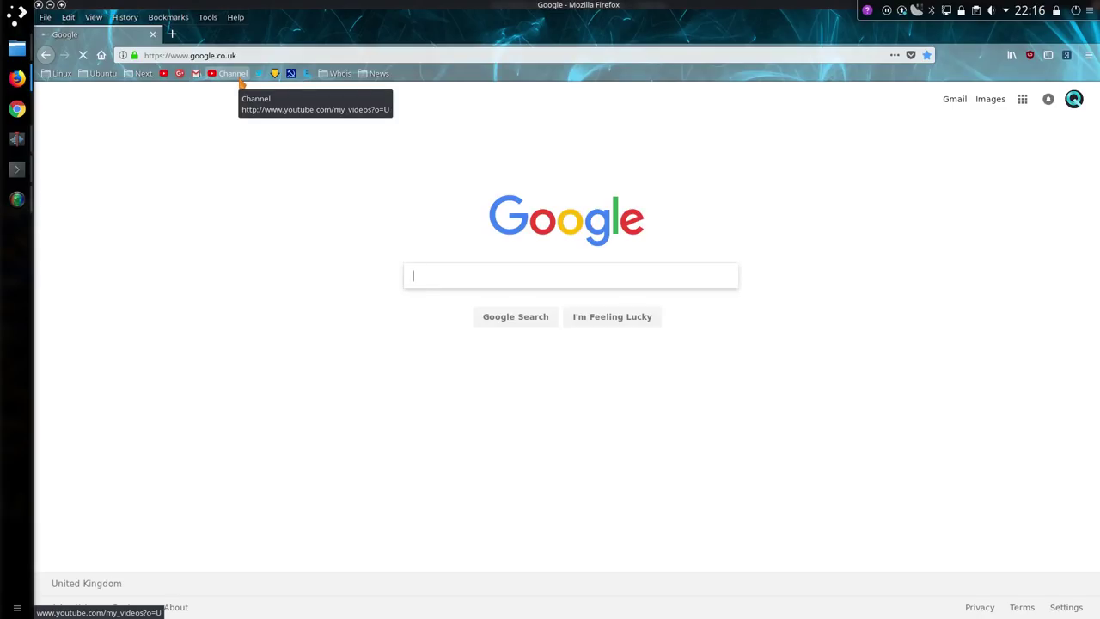
# Step: Recheck uBlock's domain lists for the YouTube video manager and NoTrack Admin, now only sky.tzd
pyautogui.click(241, 85)
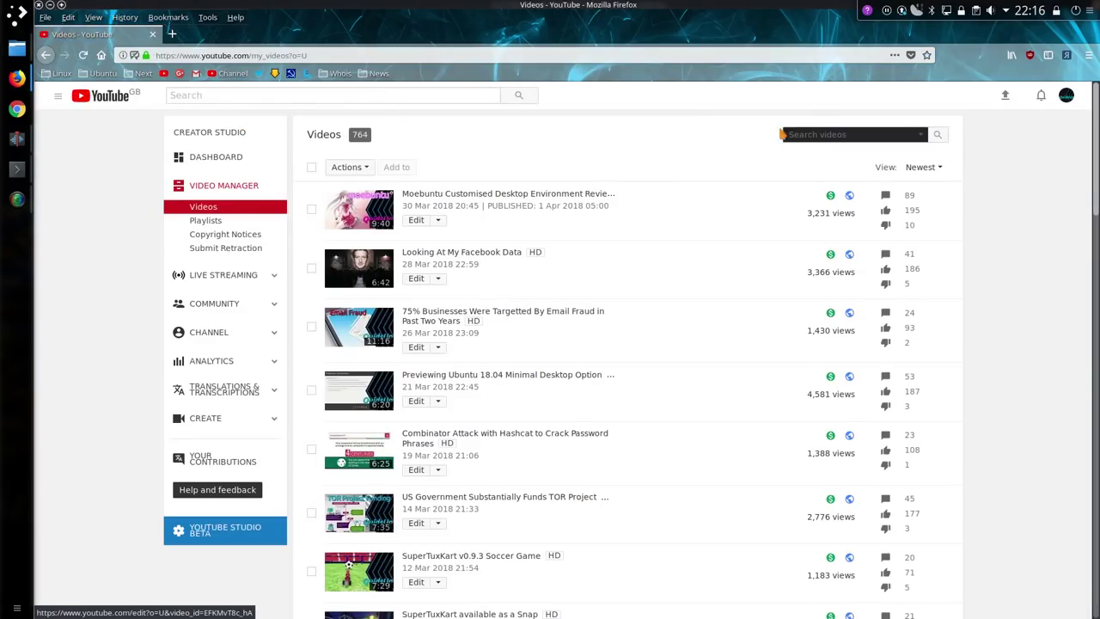
pyautogui.click(1029, 55)
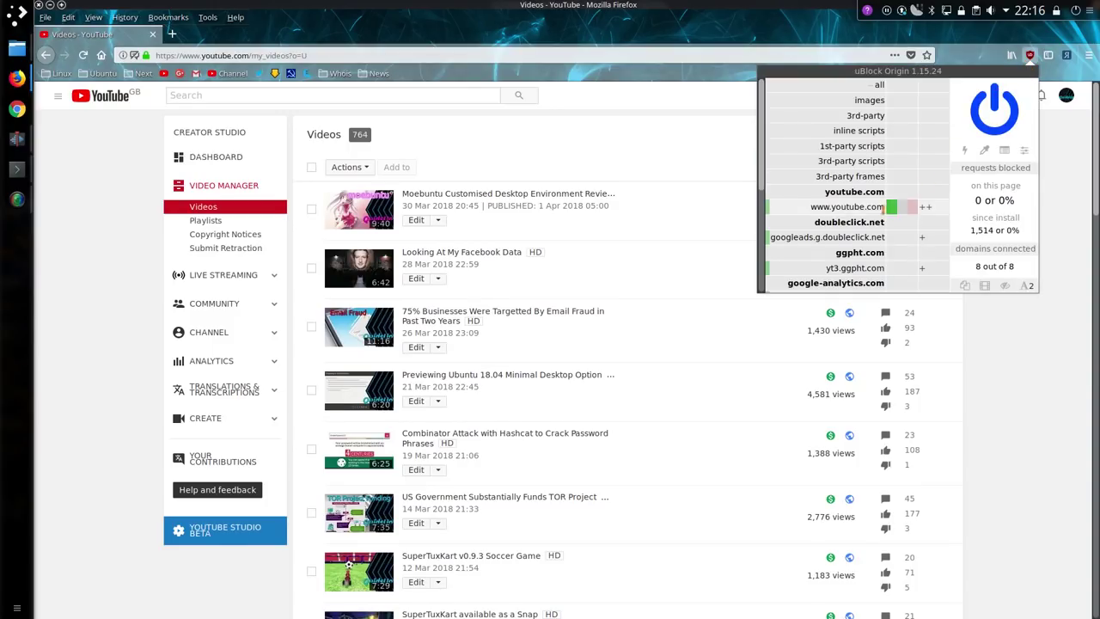
pyautogui.scroll(-5, 883, 209)
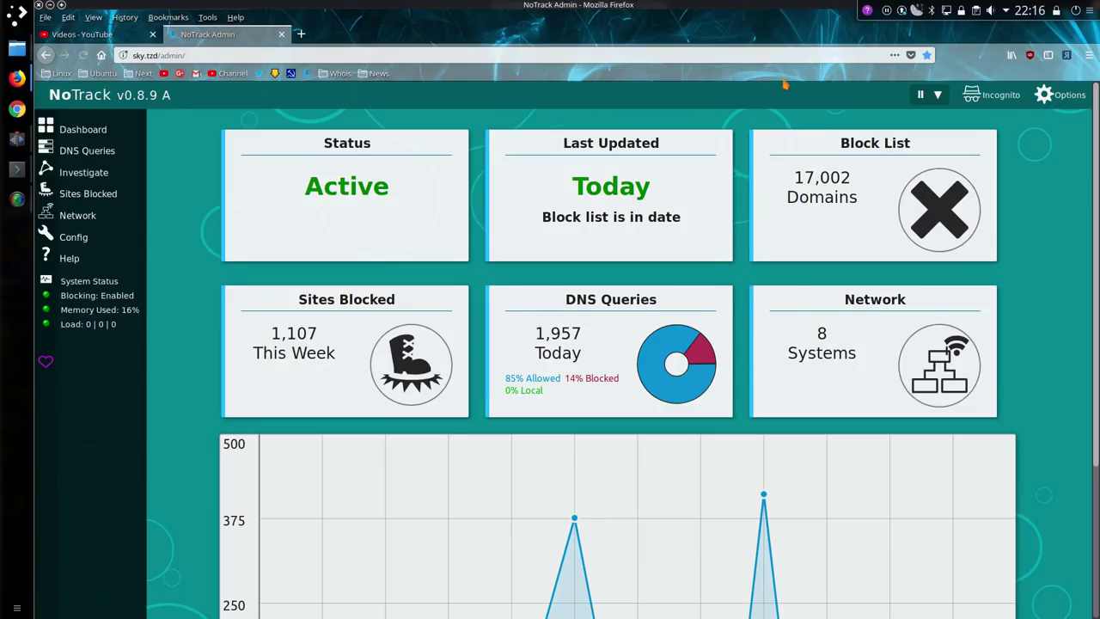
pyautogui.click(1031, 55)
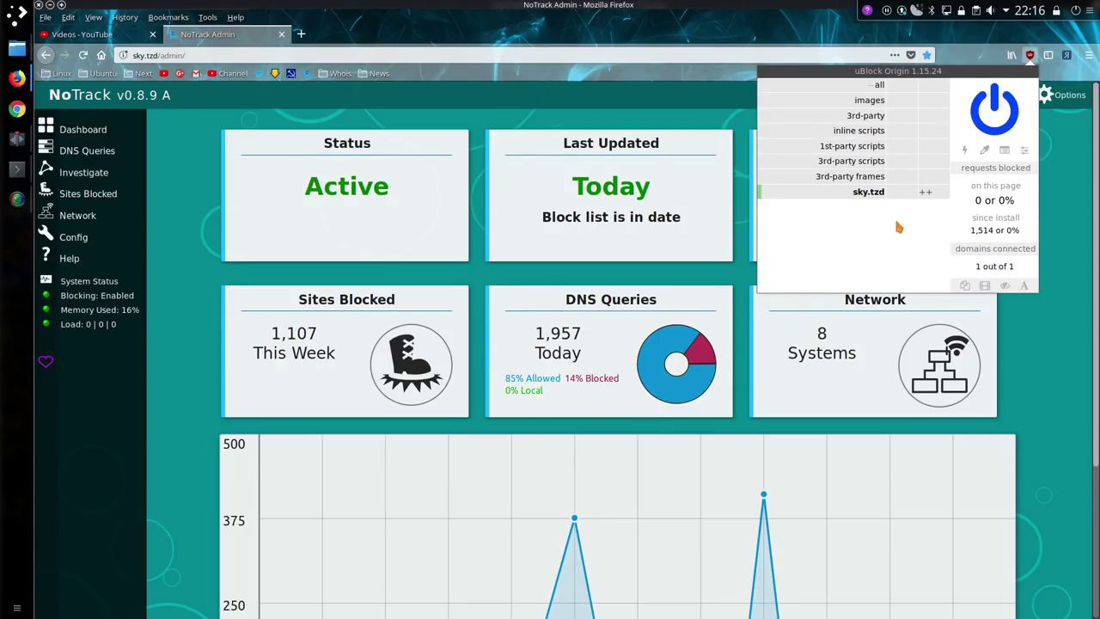
pyautogui.click(1030, 333)
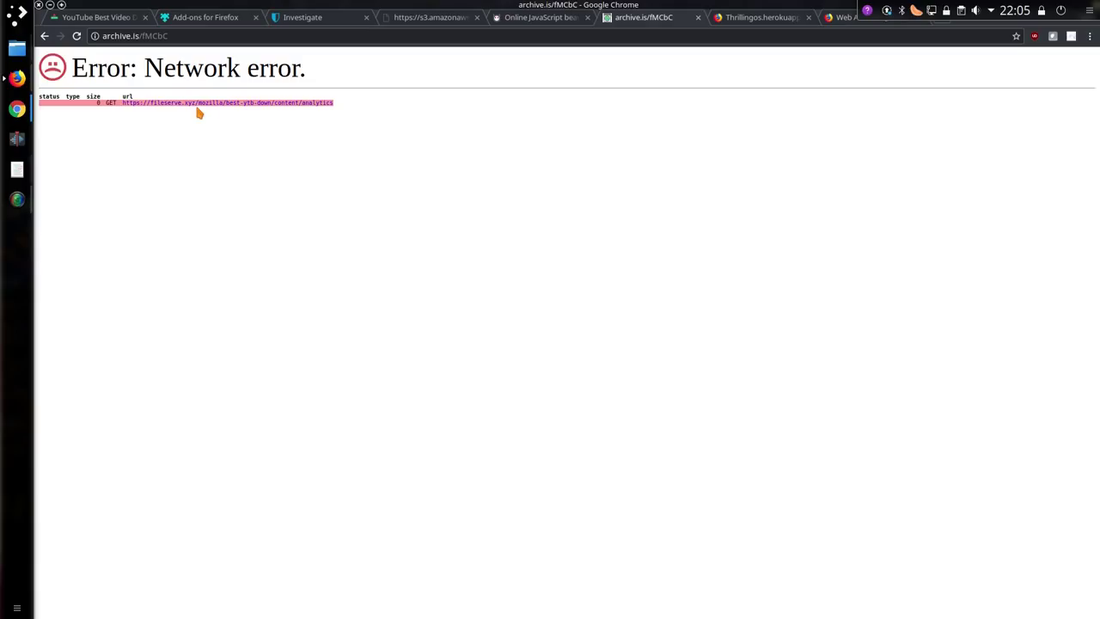
# Step: Return to the Firefox Add-ons tab showing the missing add-on's 'Page not found' error
pyautogui.click(205, 17)
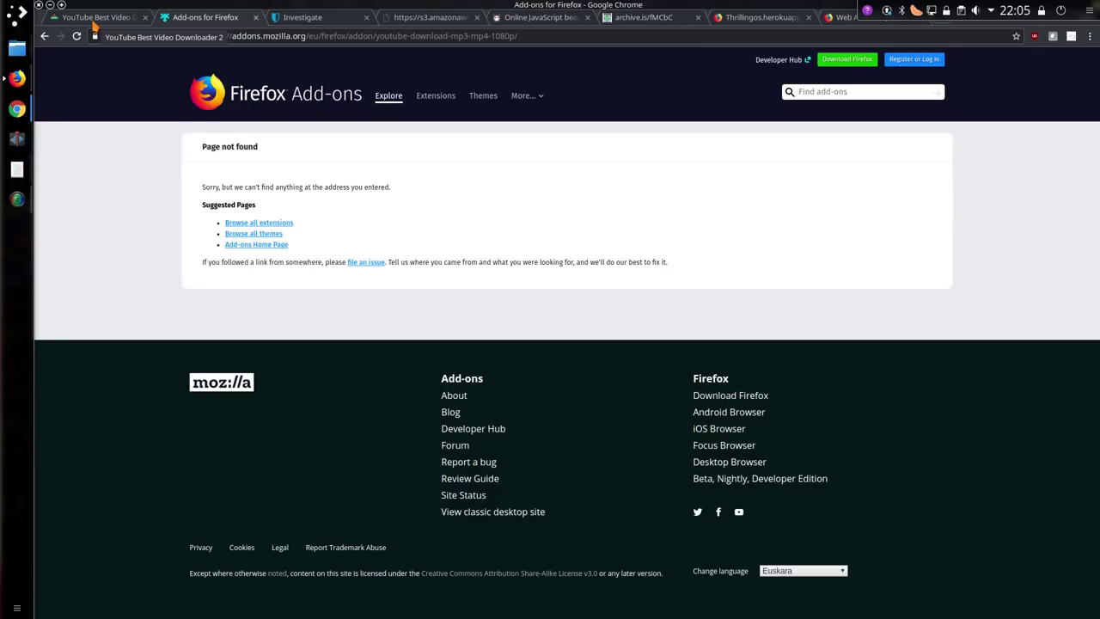
# Step: Follow bvd2.nl's Firefox download link to its 'Page not found' listing, then return to the download page
pyautogui.click(94, 24)
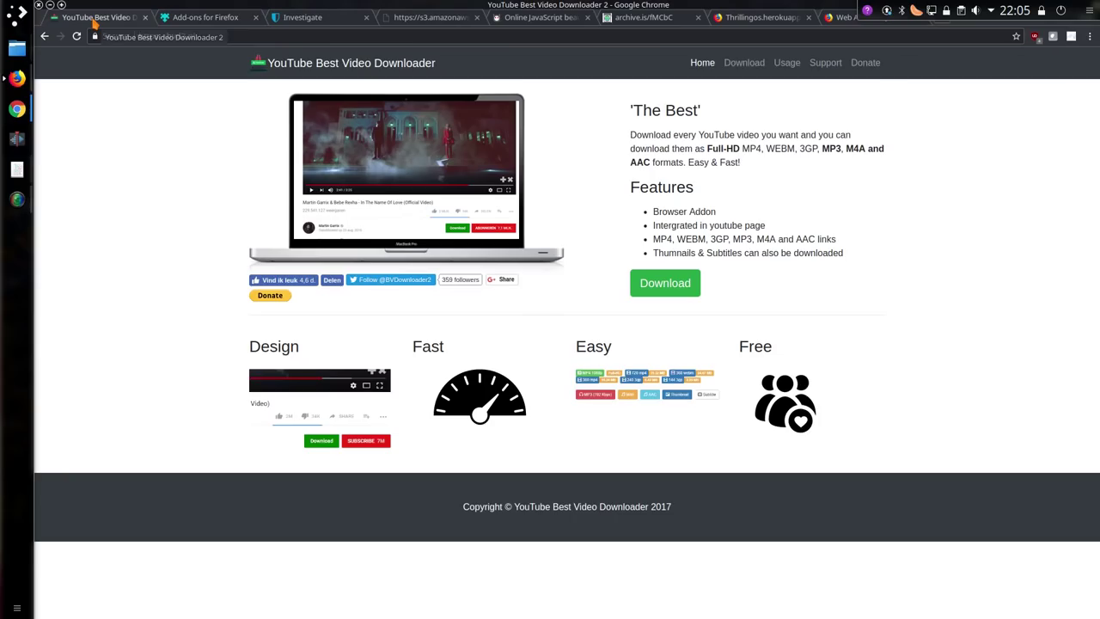
pyautogui.click(650, 290)
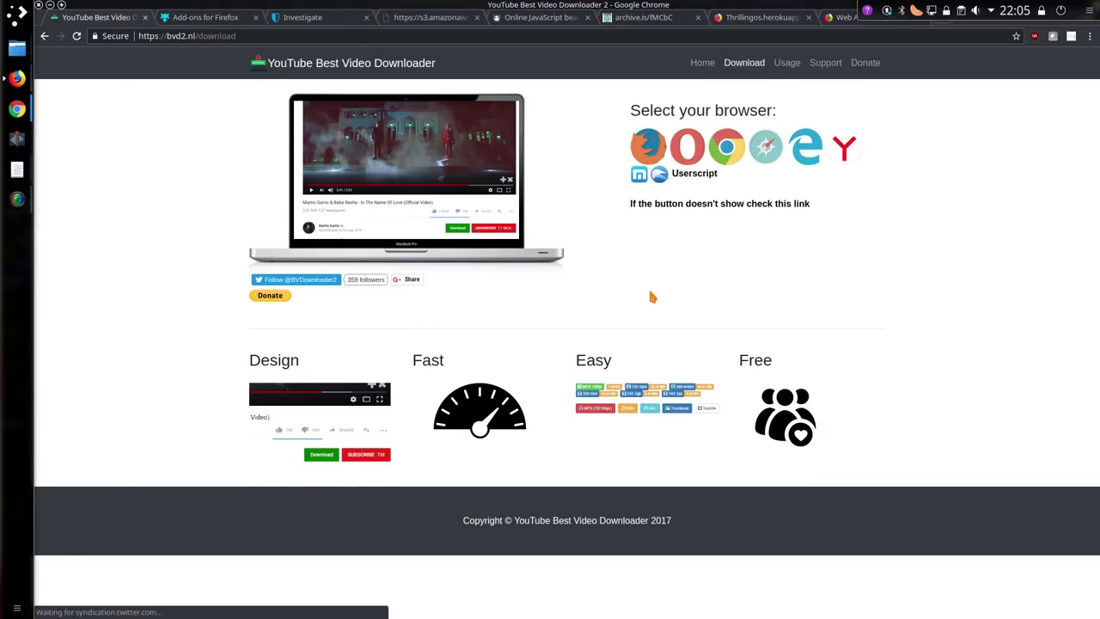
pyautogui.click(642, 148)
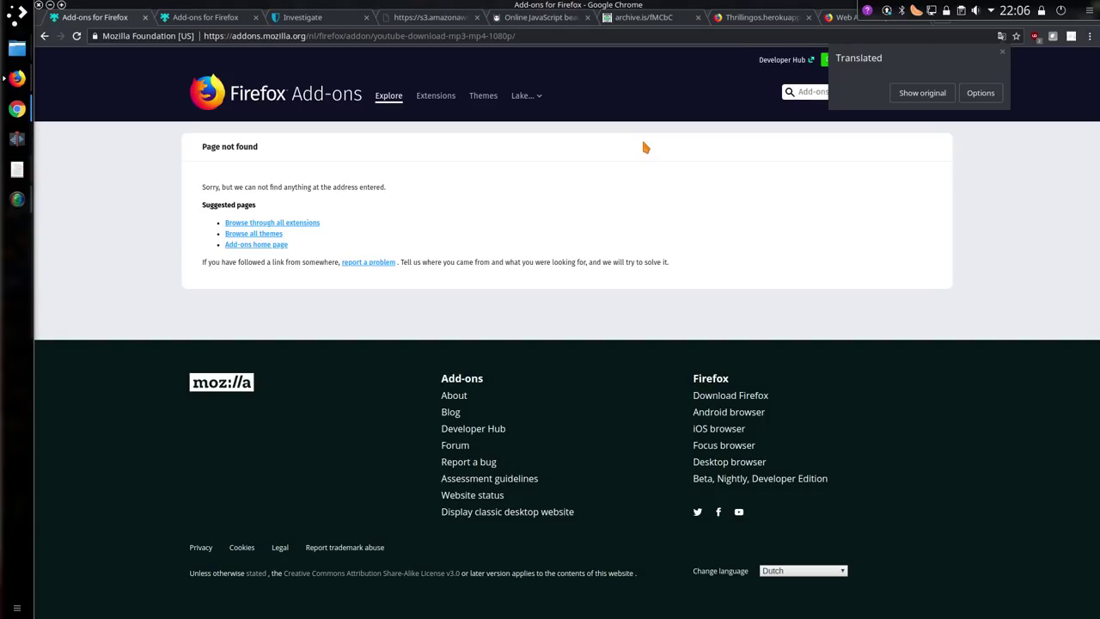
pyautogui.click(45, 36)
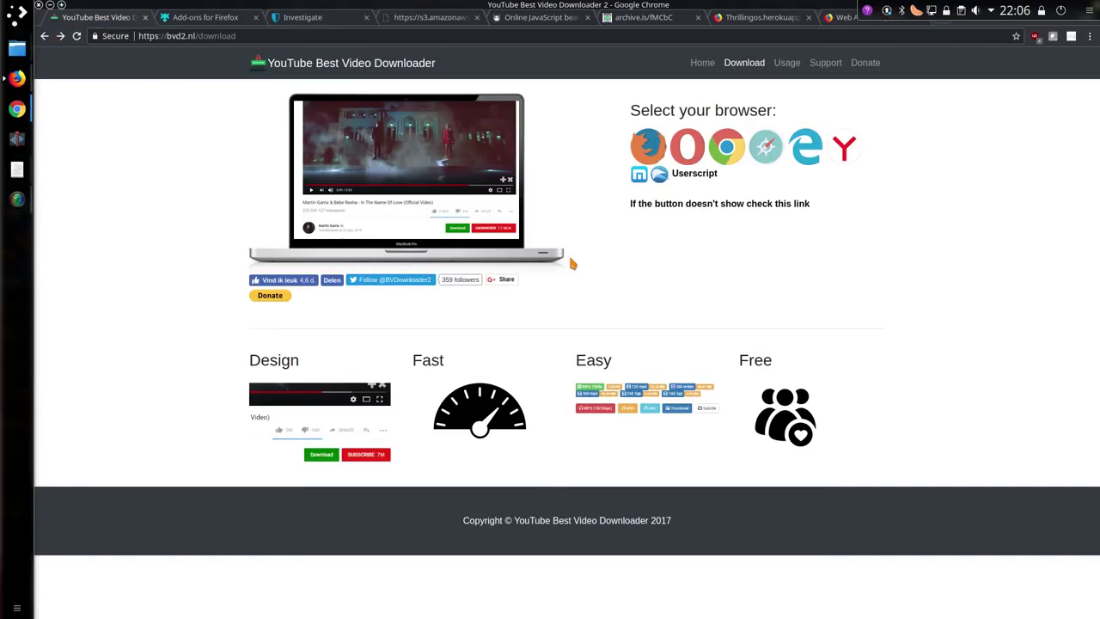